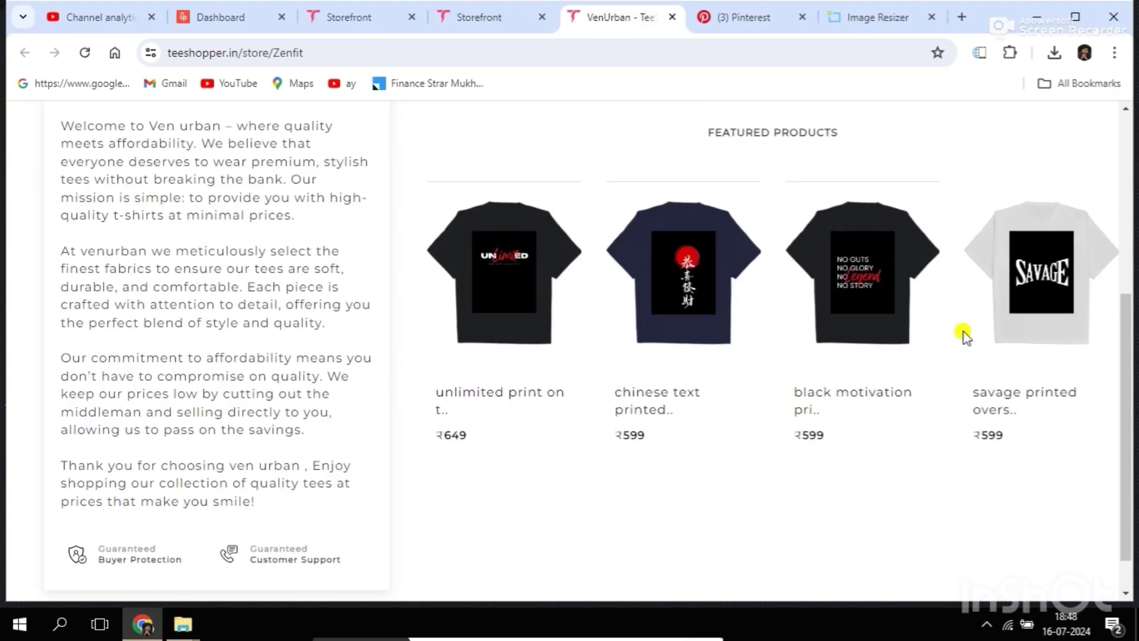
Look over the VenUrban storefront's featured products and open the T-shirt designer from the seller dashboard
scroll(961, 330, down, 2)
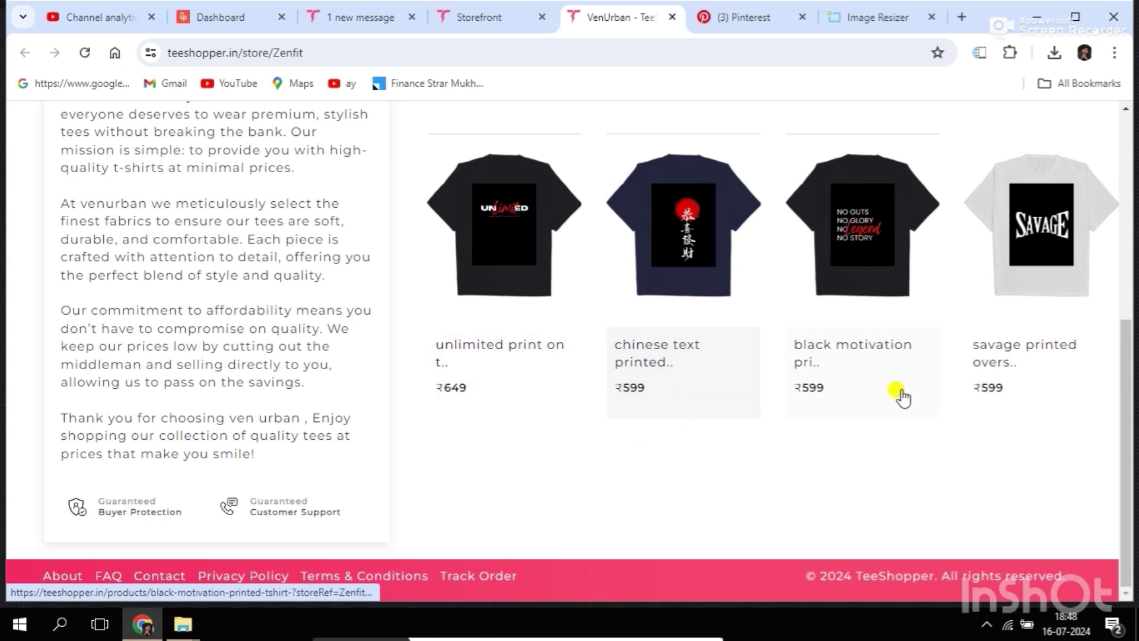
scroll(416, 403, up, 5)
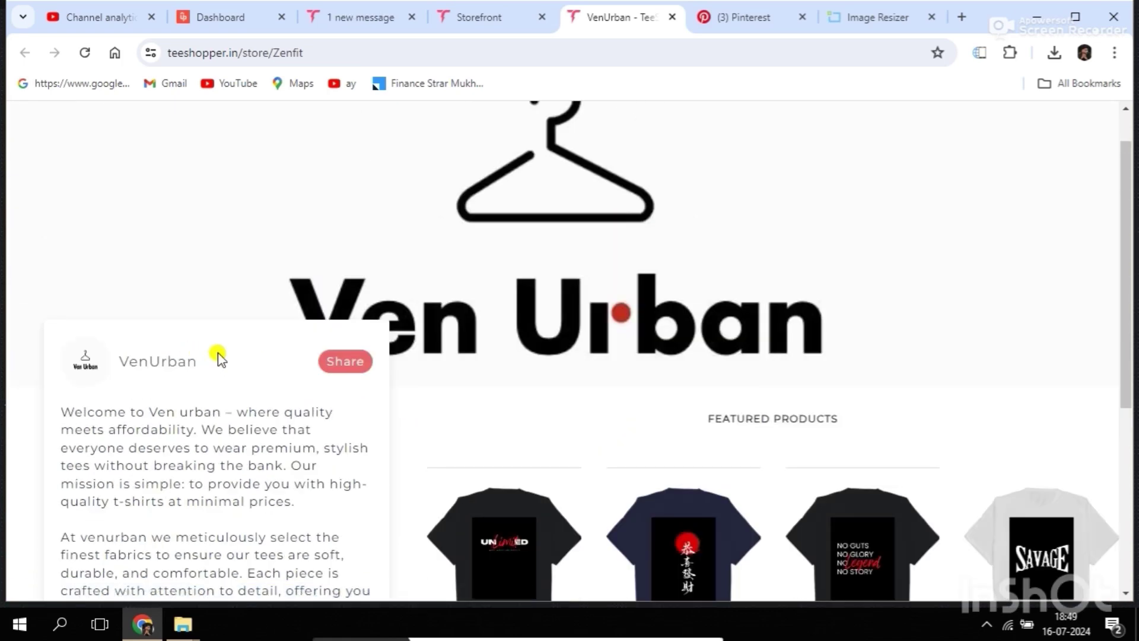
key(ctrl+3)
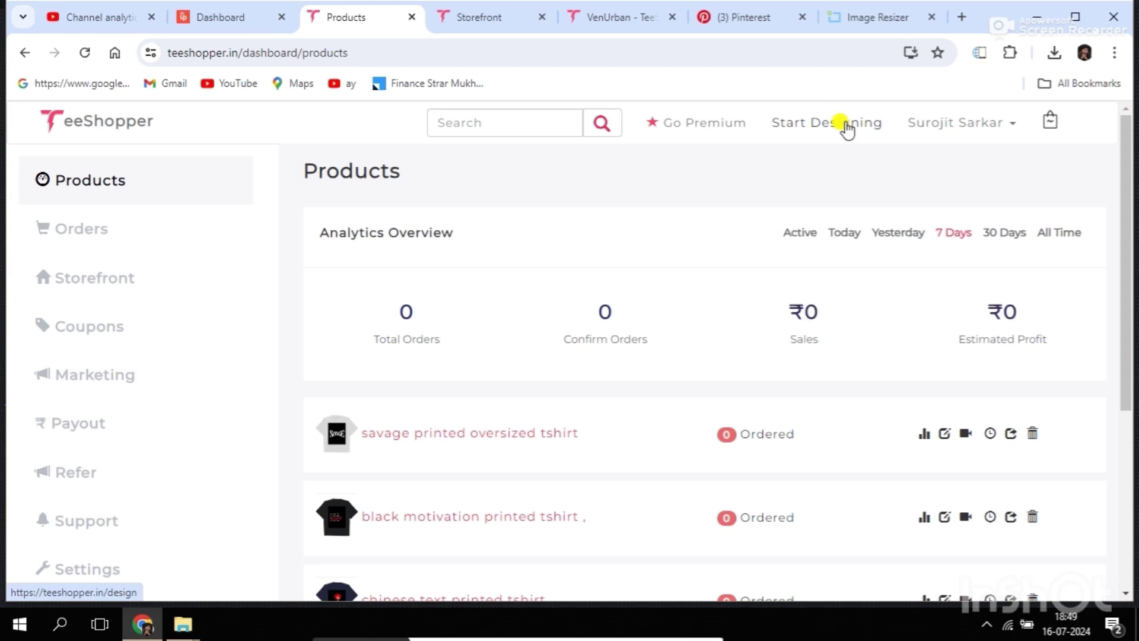
click(844, 124)
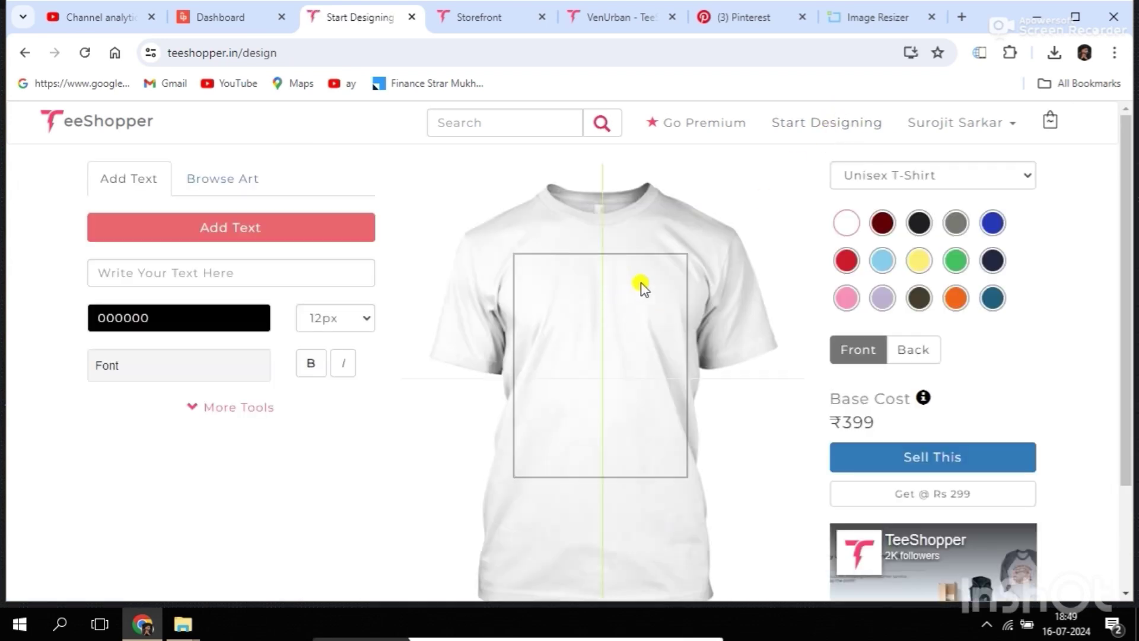
Preview the Unisex T-Shirt in different colours, including red, and finish on black
scroll(610, 287, down, 2)
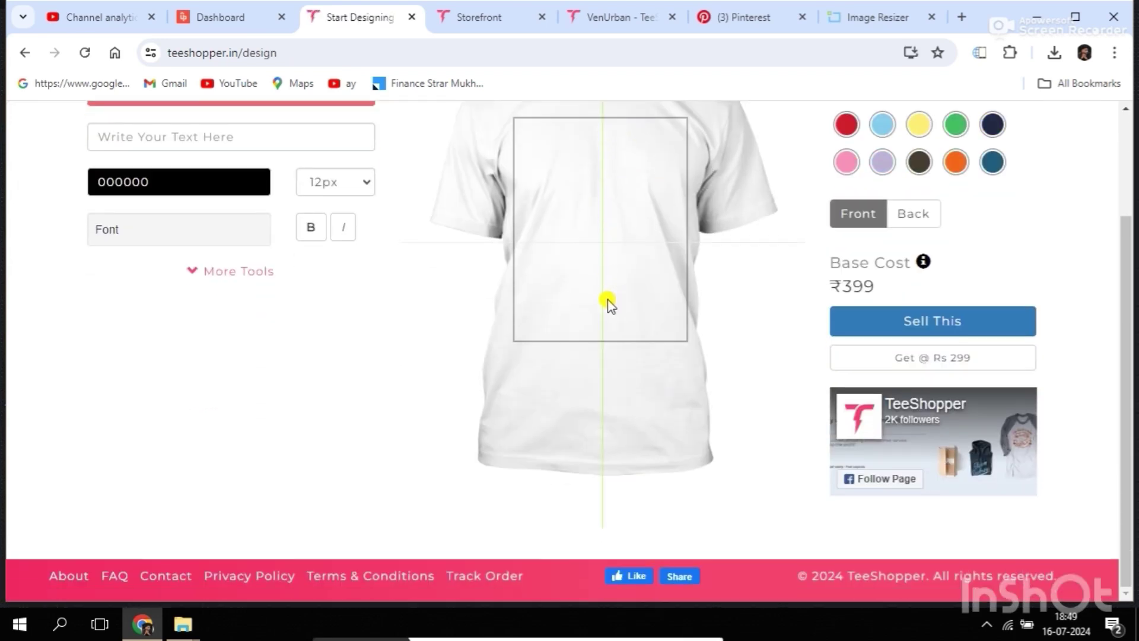
scroll(605, 303, up, 2)
click(874, 225)
click(919, 223)
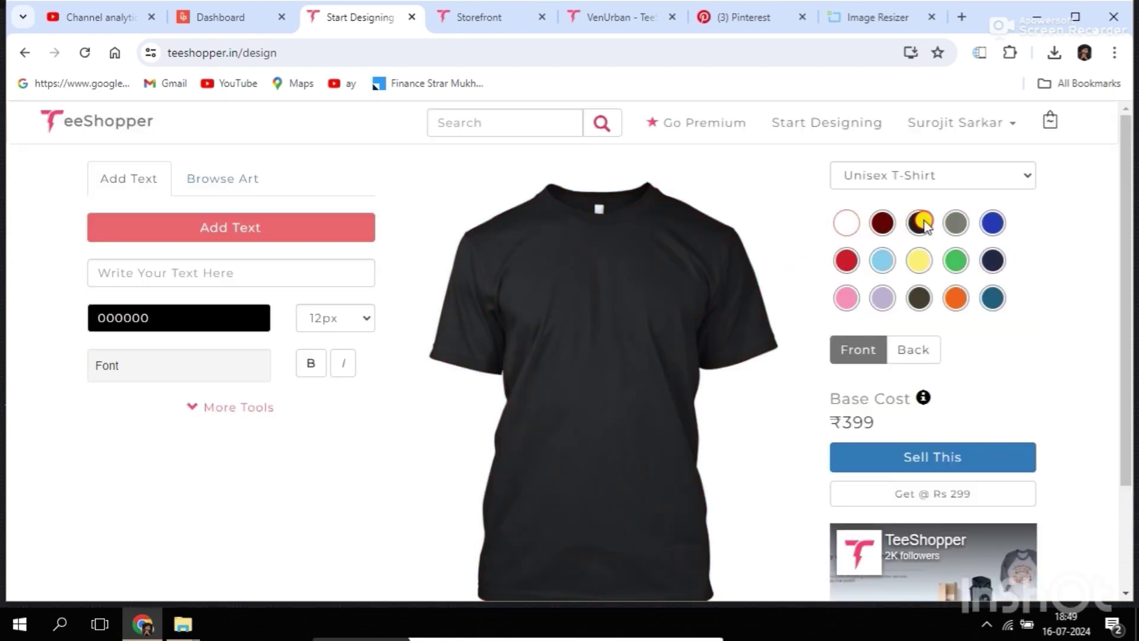
click(846, 261)
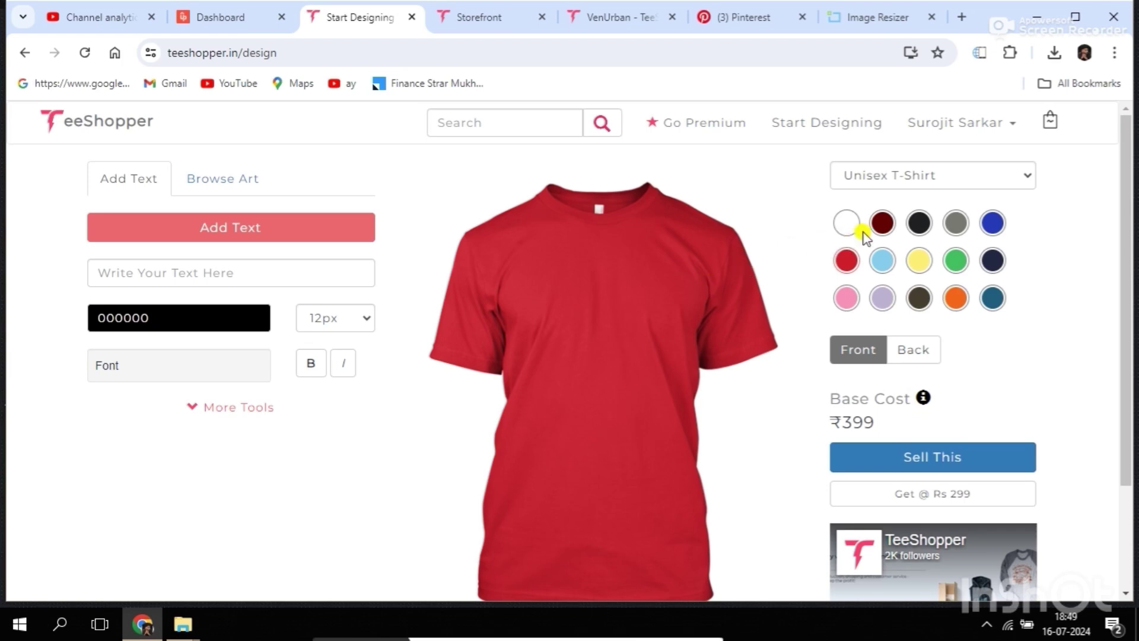
click(921, 225)
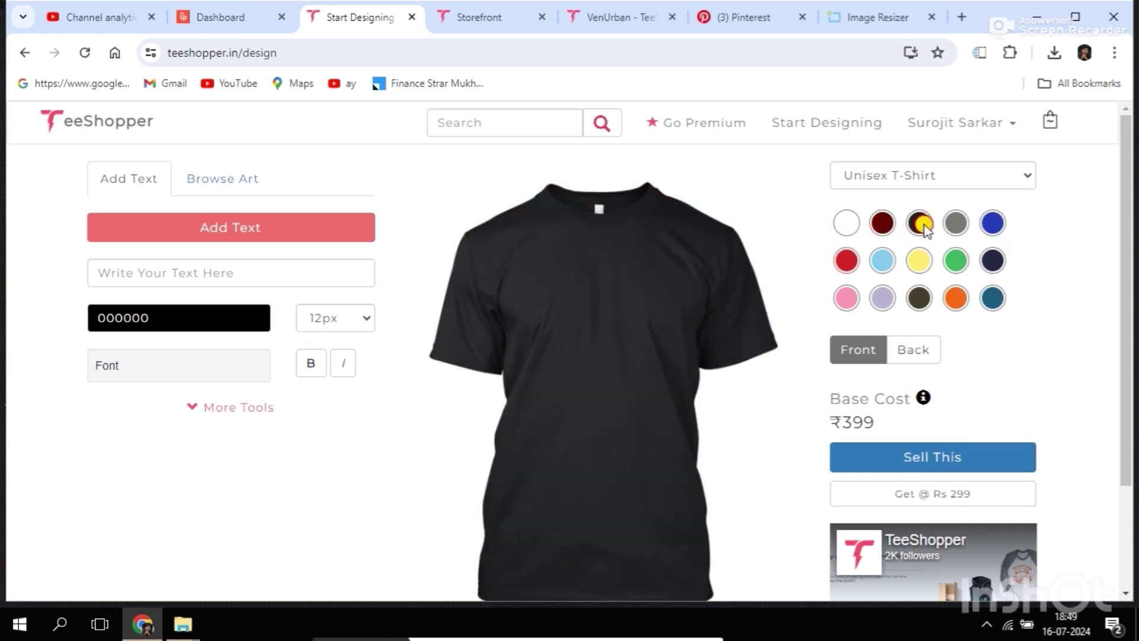
Switch the product to the Oversized T-Shirt and colour it navy
click(882, 184)
scroll(440, 428, down, 5)
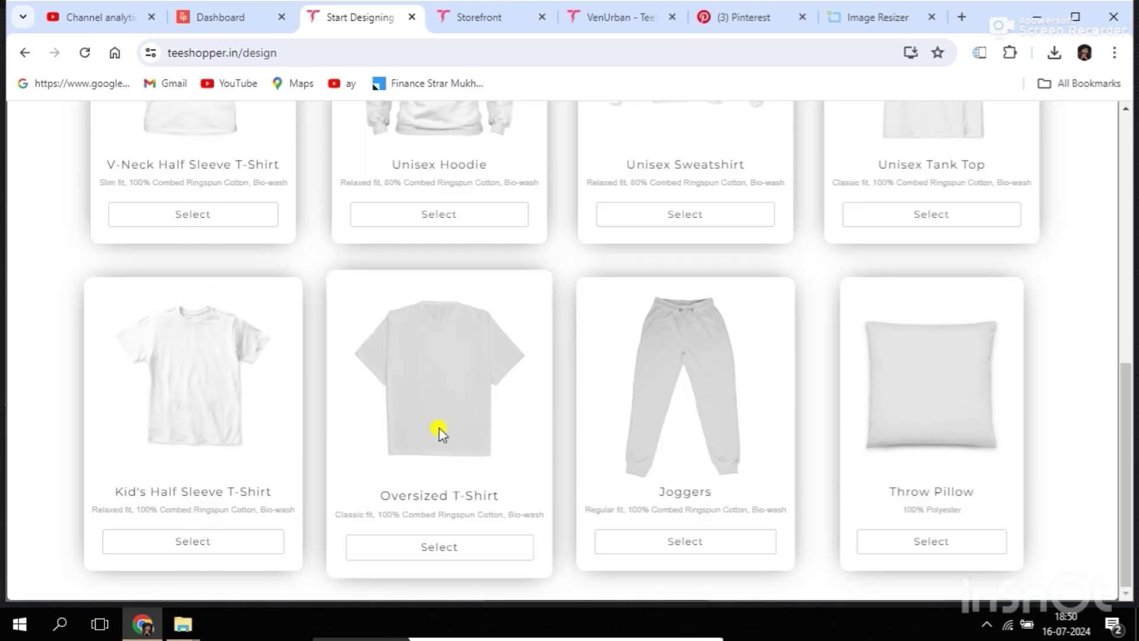
click(439, 546)
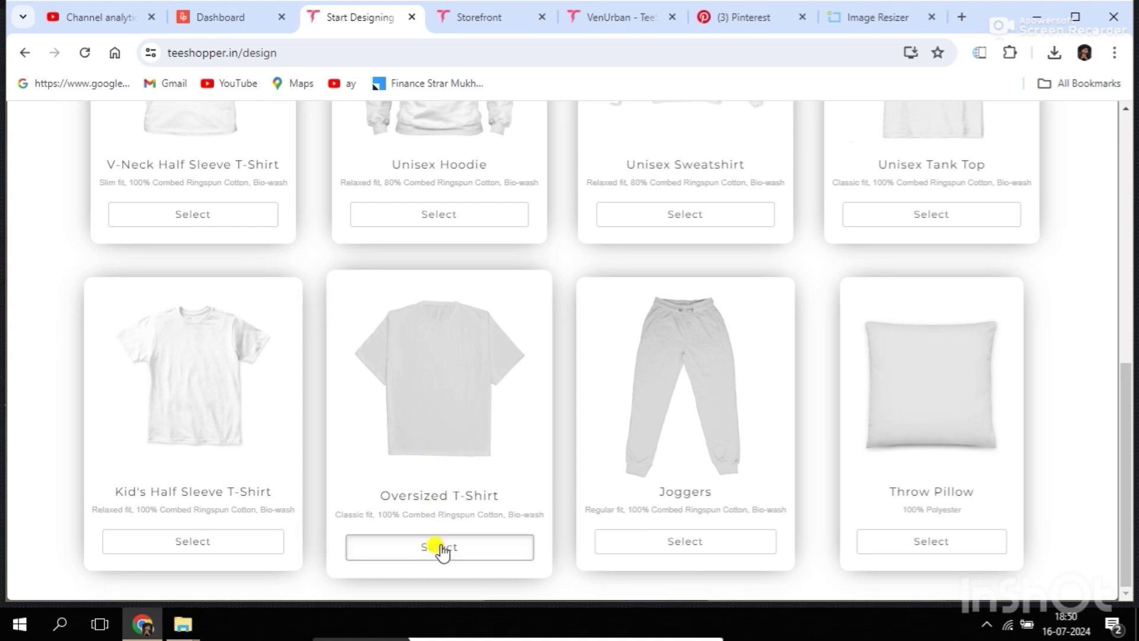
click(846, 256)
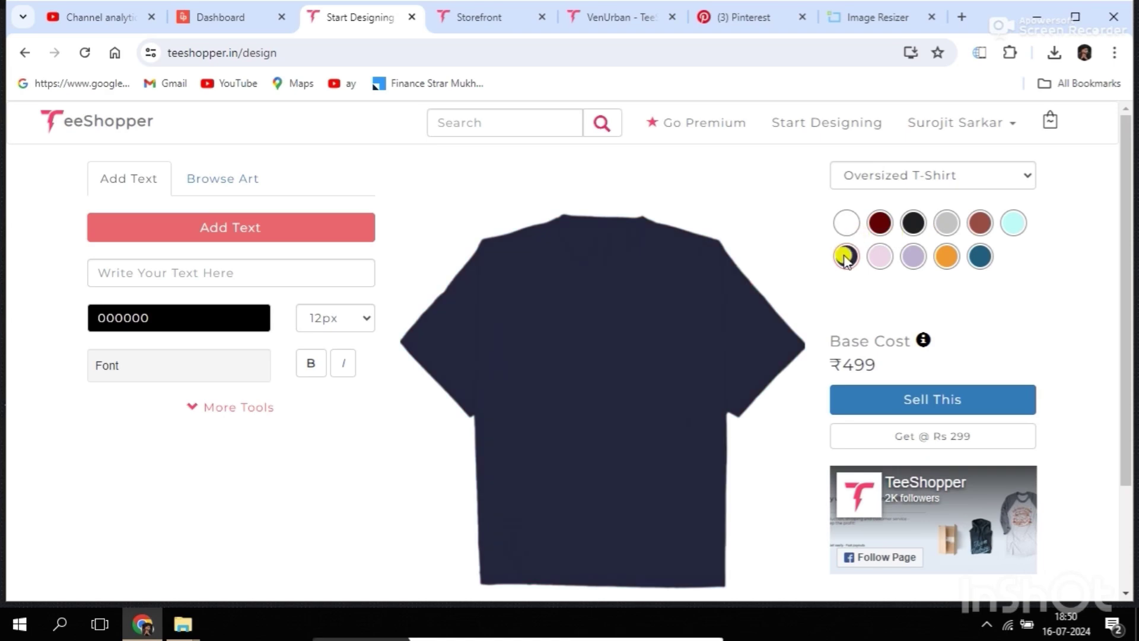
Add the text "fearless" to the middle of the oversized T-shirt in 44px Lora and toggle its bold style
click(180, 264)
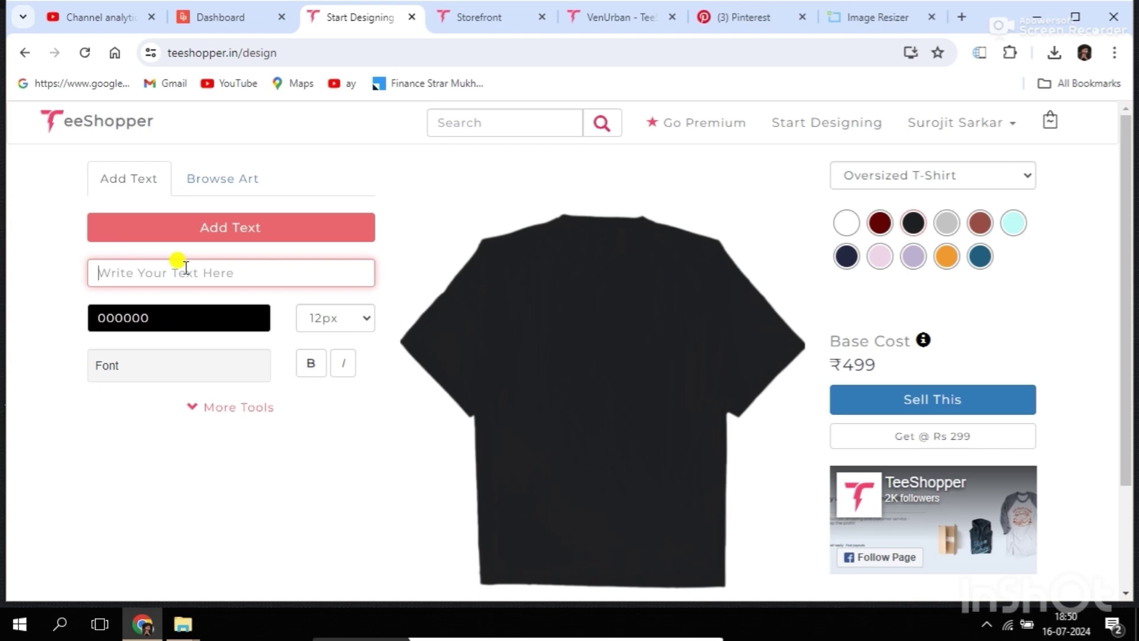
text(fearless)
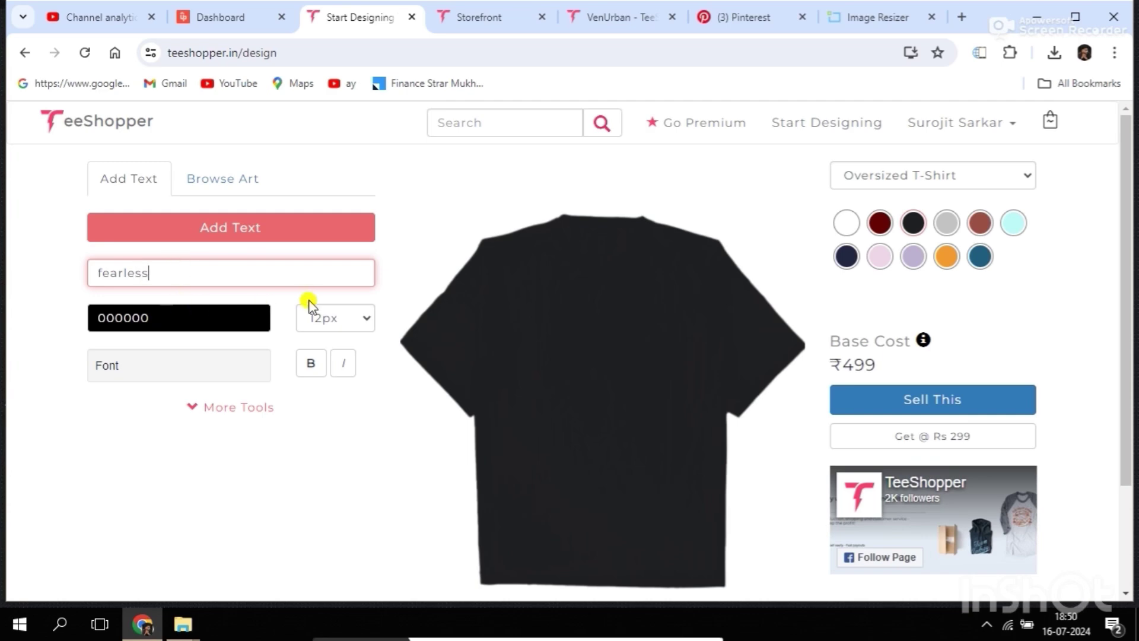
click(323, 238)
drag(576, 352, 554, 360)
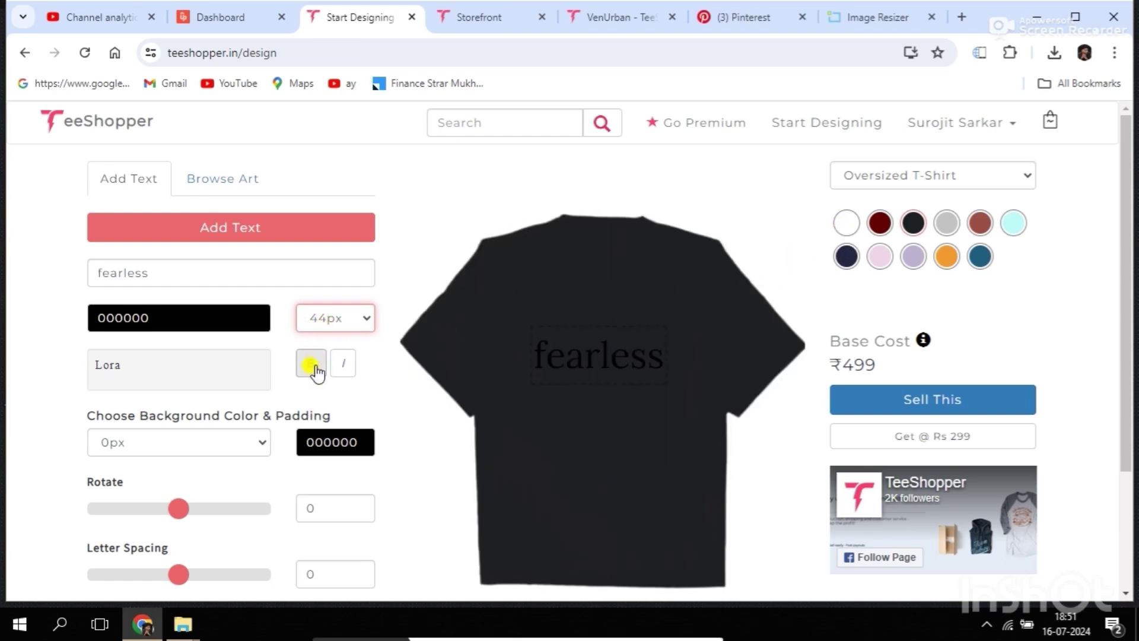
click(314, 363)
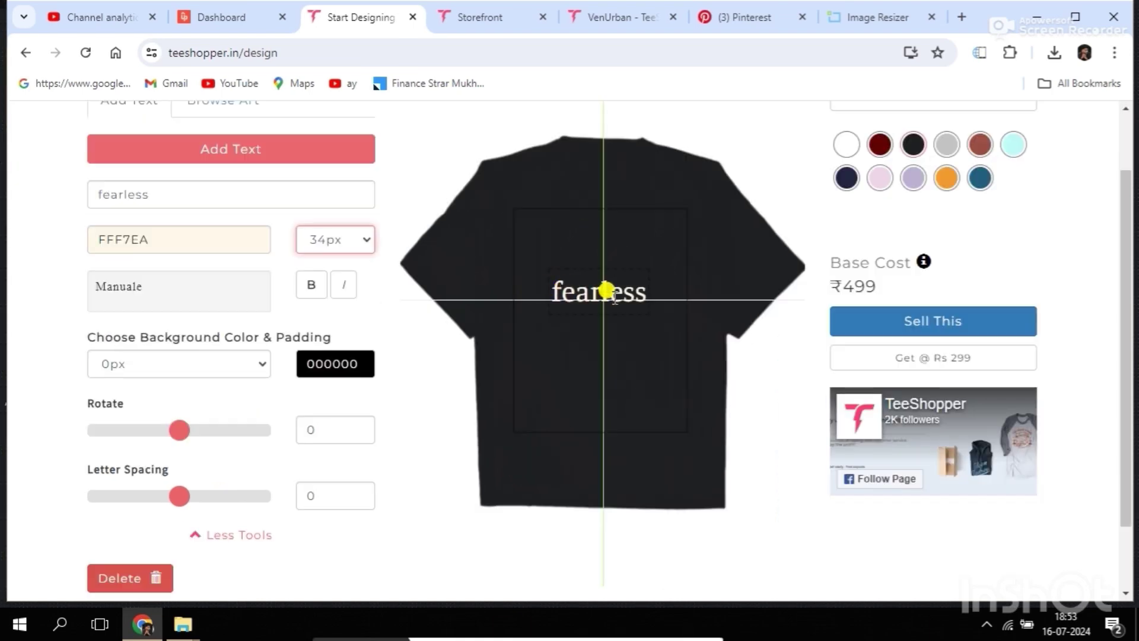
Put the finished shirt design up for sale and open its product title for entry
scroll(611, 297, down, 2)
scroll(1053, 333, up, 3)
click(582, 308)
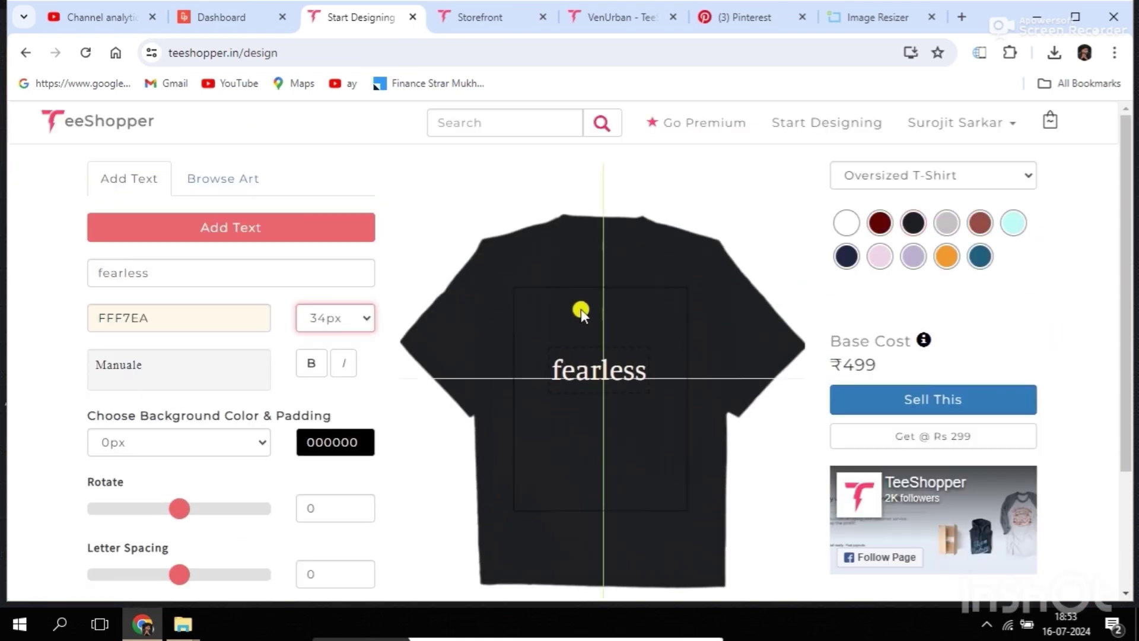
click(945, 401)
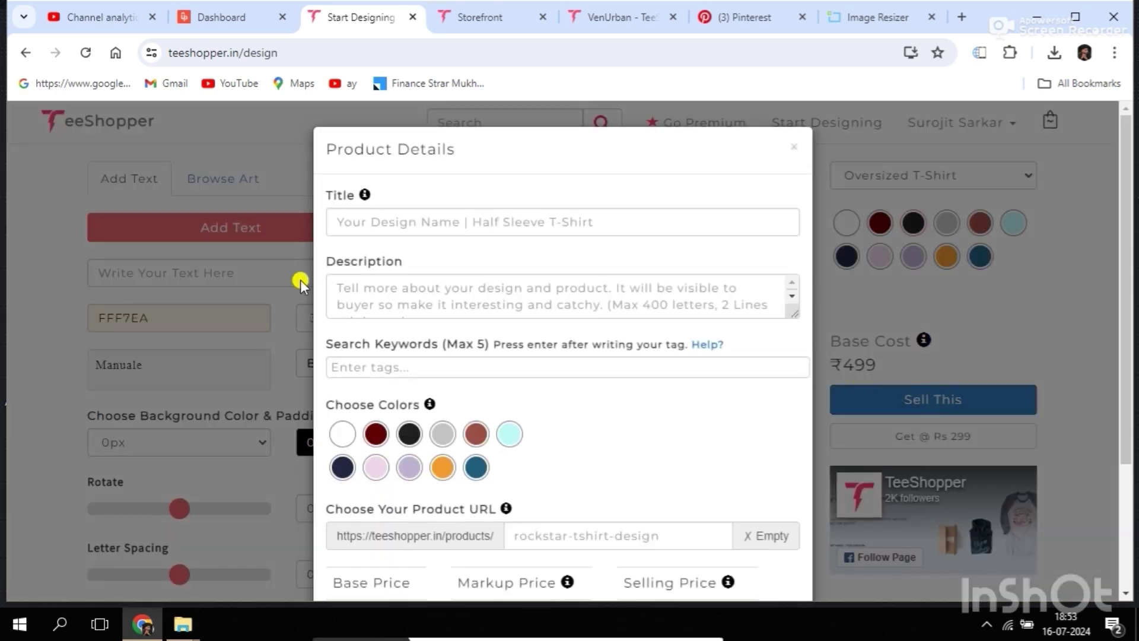
click(355, 222)
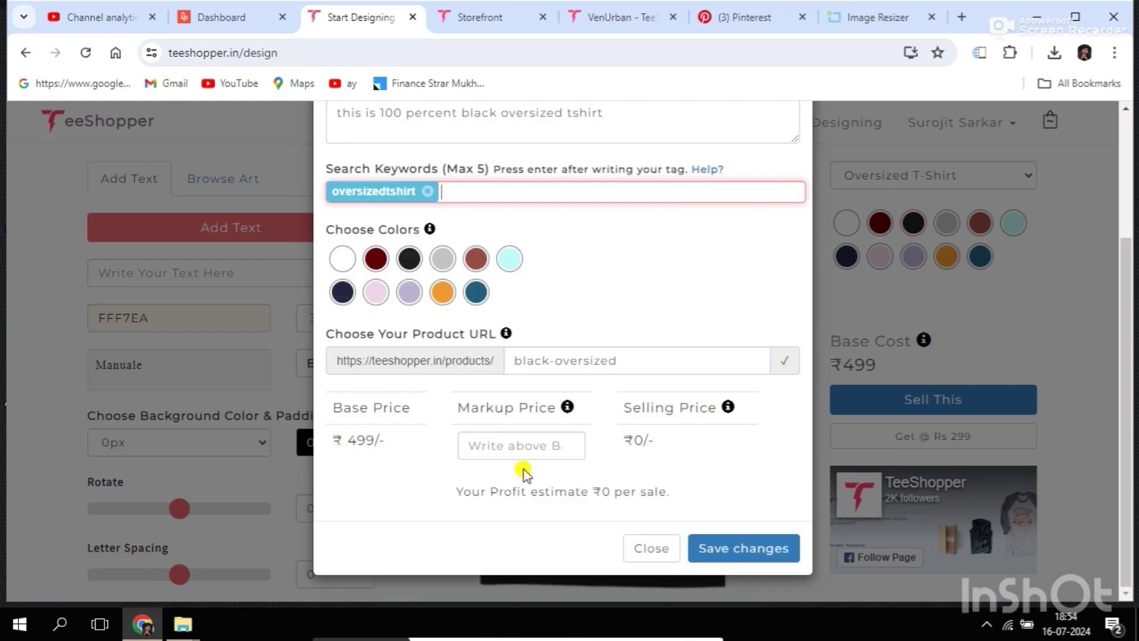
Set the product's markup price to 749
mouse_move(567, 414)
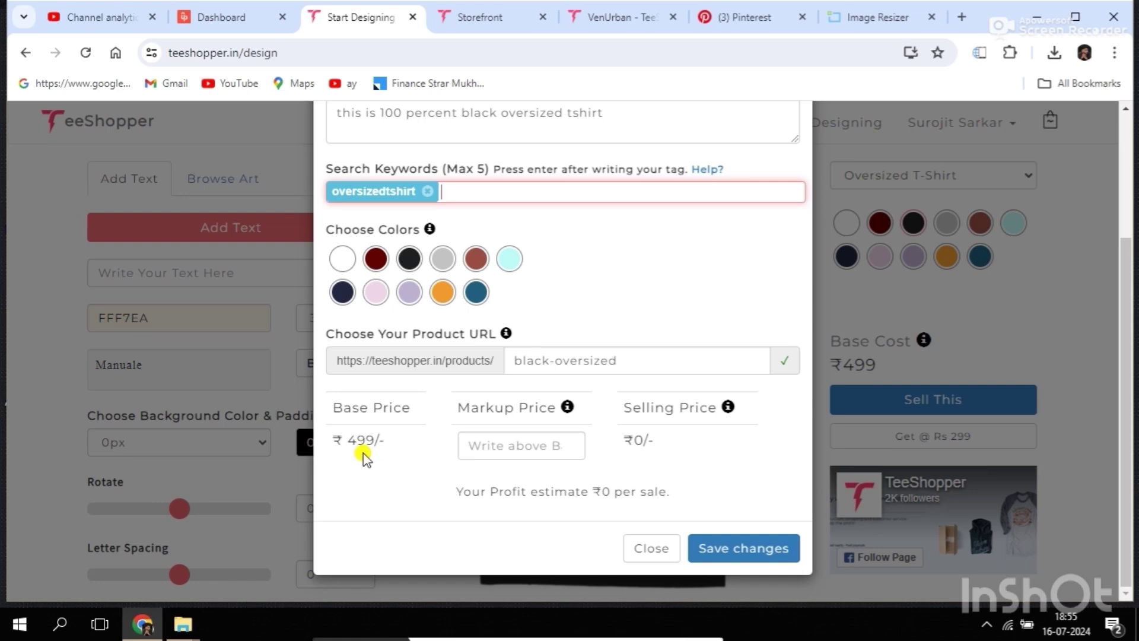
click(483, 445)
text(49)
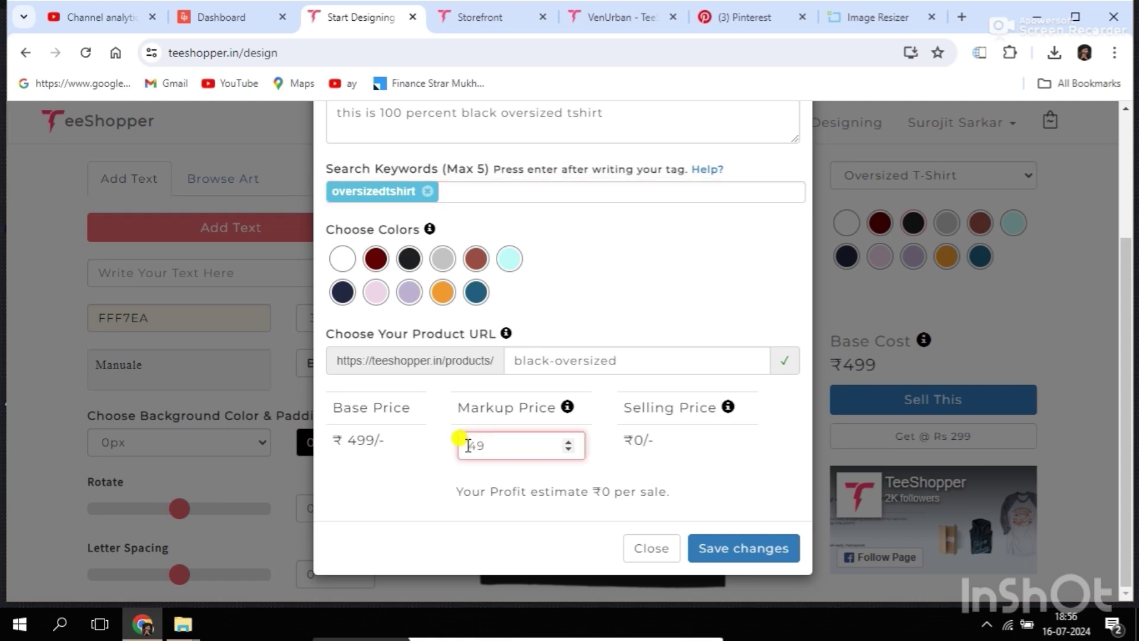
text(7)
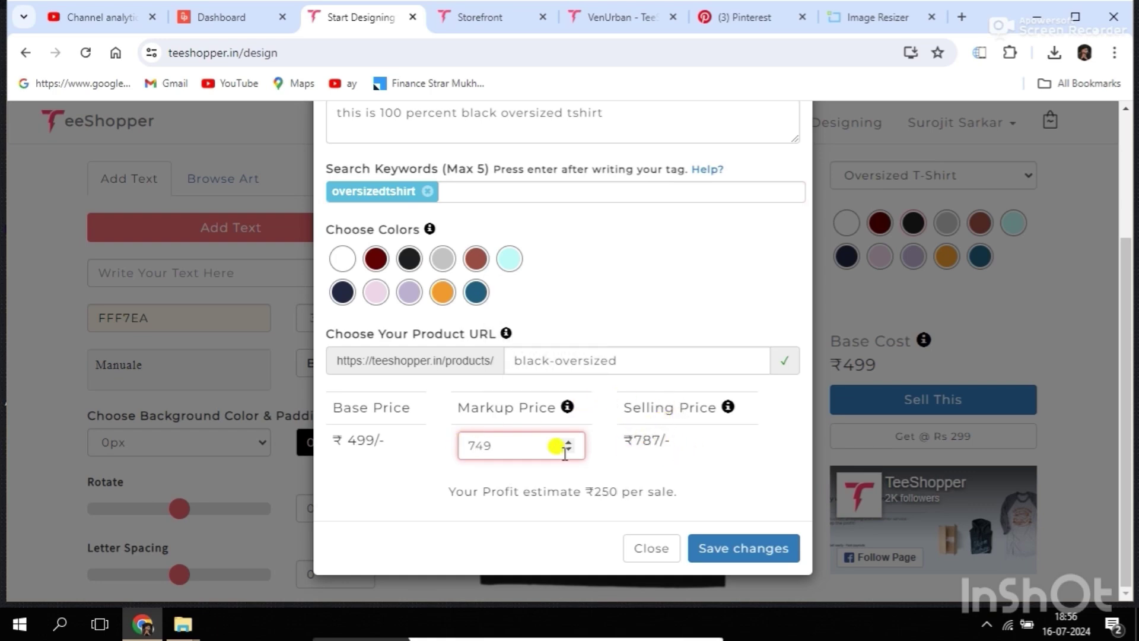
click(602, 490)
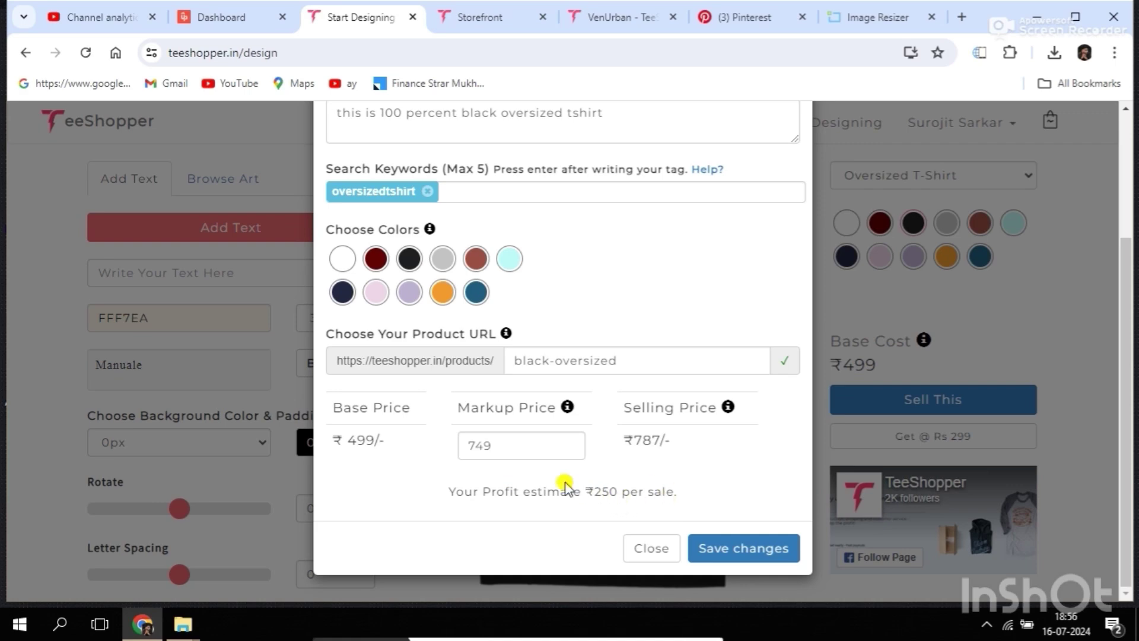
Lower the product's markup price to 713
click(534, 450)
key(BackSpace)
key(BackSpace)
text(13)
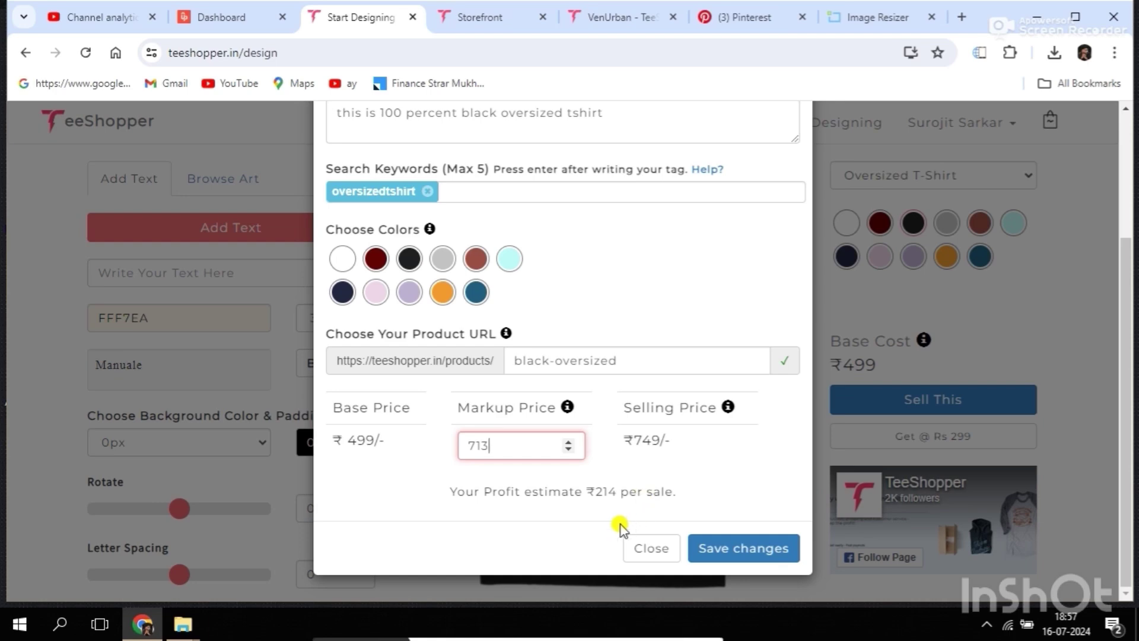
Raise the product's markup price to 999
key(BackSpace)
key(BackSpace)
key(BackSpace)
text(999)
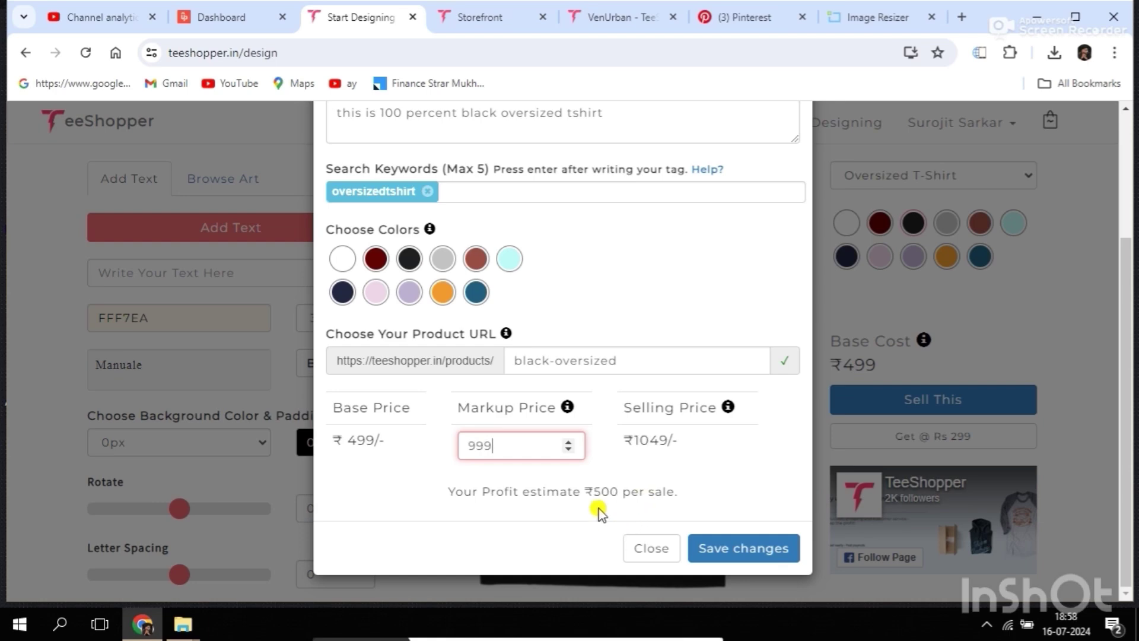